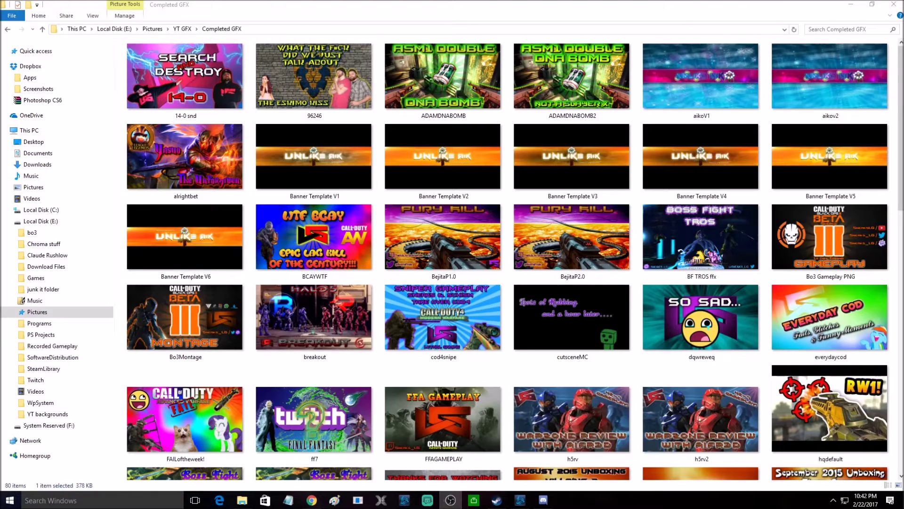
Browse the Completed GFX folder, view the outro image as a layout reference, and close it.
scroll(214, 304, "down", 10)
scroll(215, 304, "up", 6)
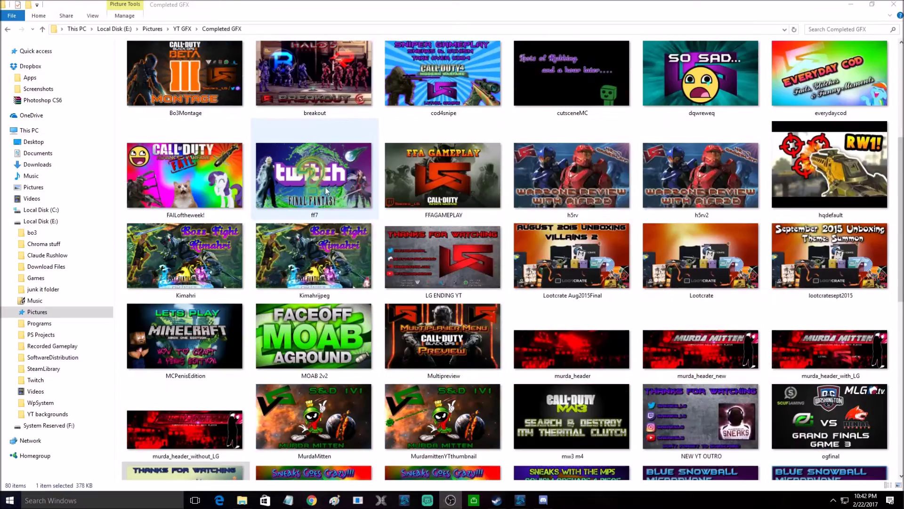
scroll(214, 304, "down", 8)
scroll(215, 304, "up", 5)
double_click(215, 304)
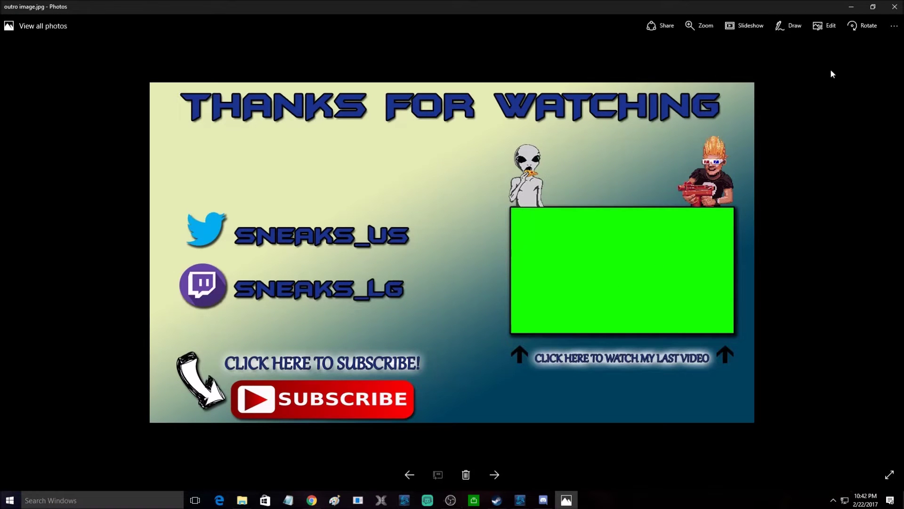
left_click(895, 7)
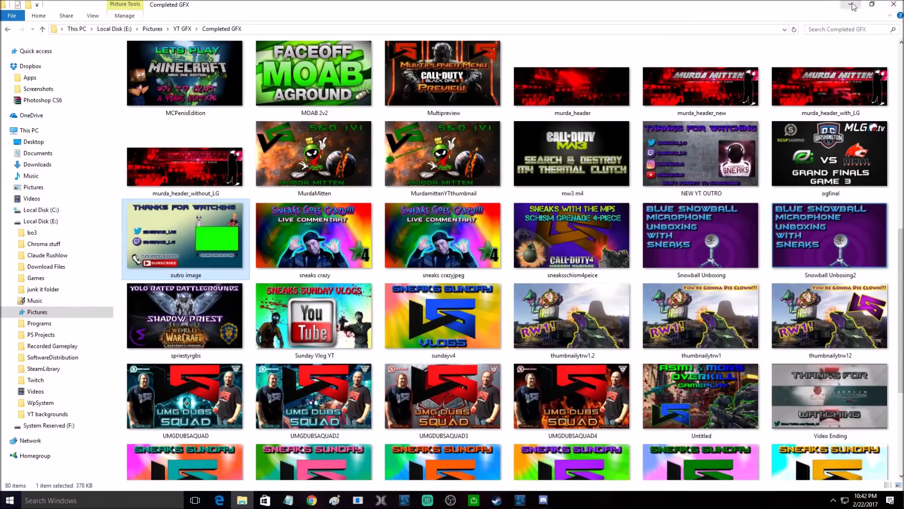
Minimize the Completed GFX folder window and launch Photoshop CS6 from its desktop shortcut.
left_click(872, 5)
left_click_drag(650, 42, 39, 127)
left_click(78, 118)
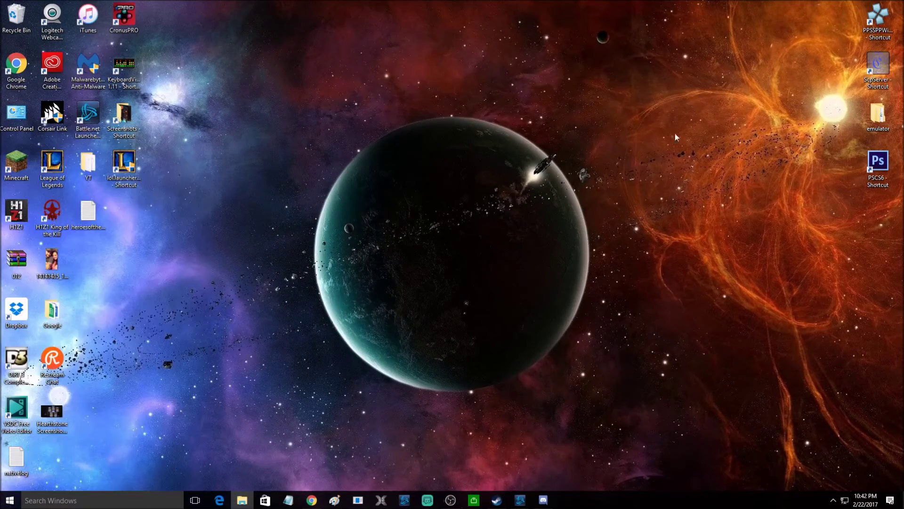
right_click(874, 162)
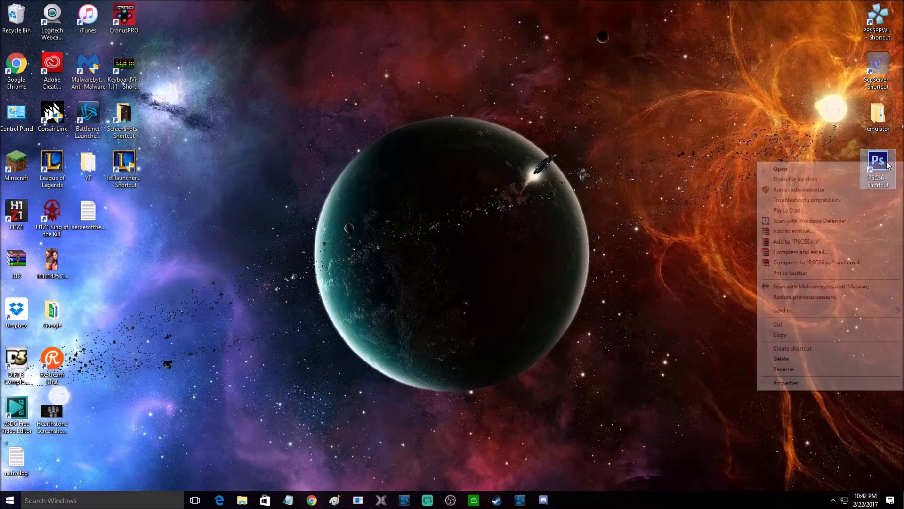
left_click(805, 169)
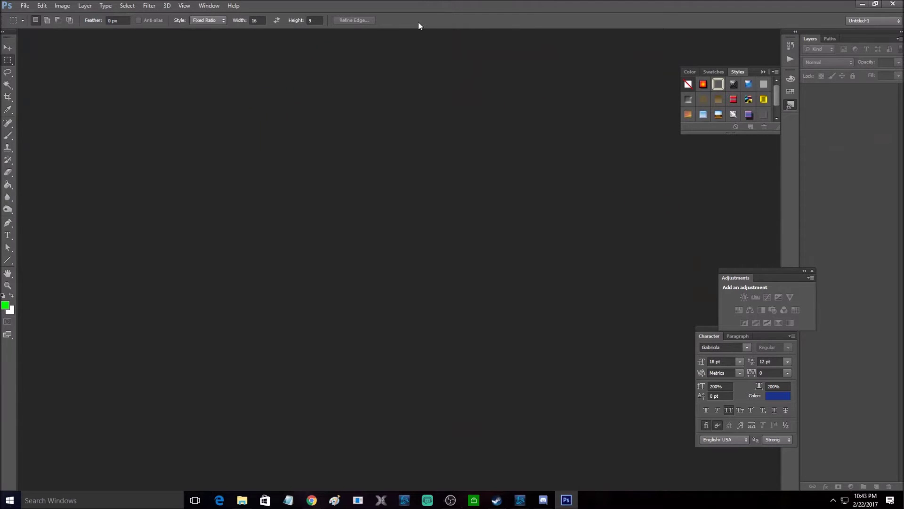
Switch to Pixlr Editor in Chrome, maximize it, and create a new image with the Movie 720p preset.
left_click(312, 500)
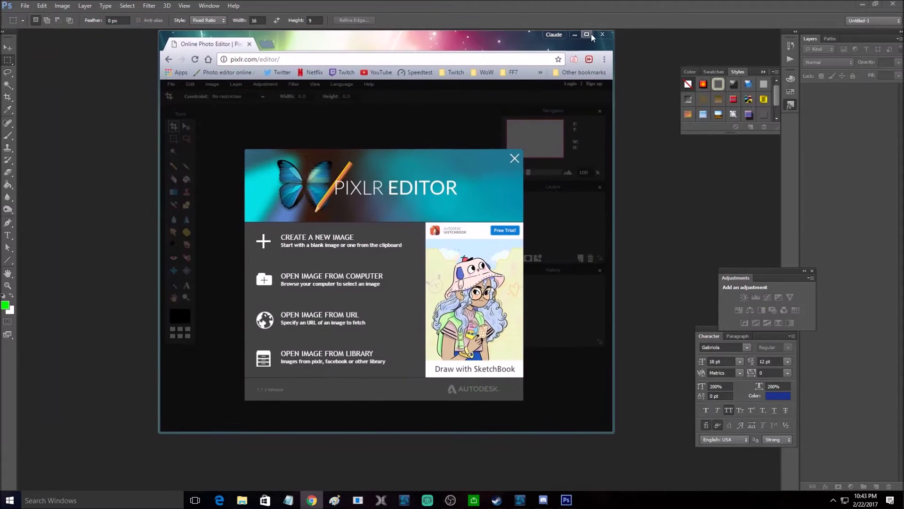
left_click(592, 33)
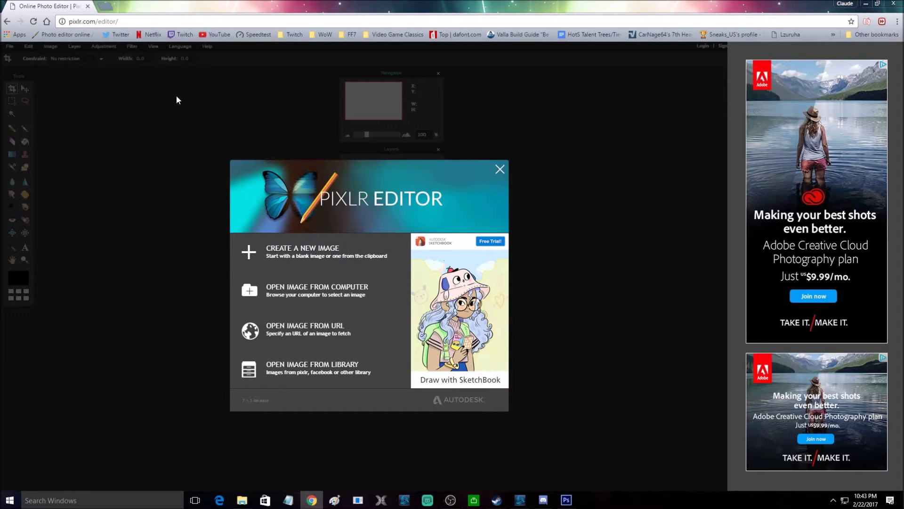
left_click(312, 253)
left_click(414, 253)
scroll(393, 298, "down", 5)
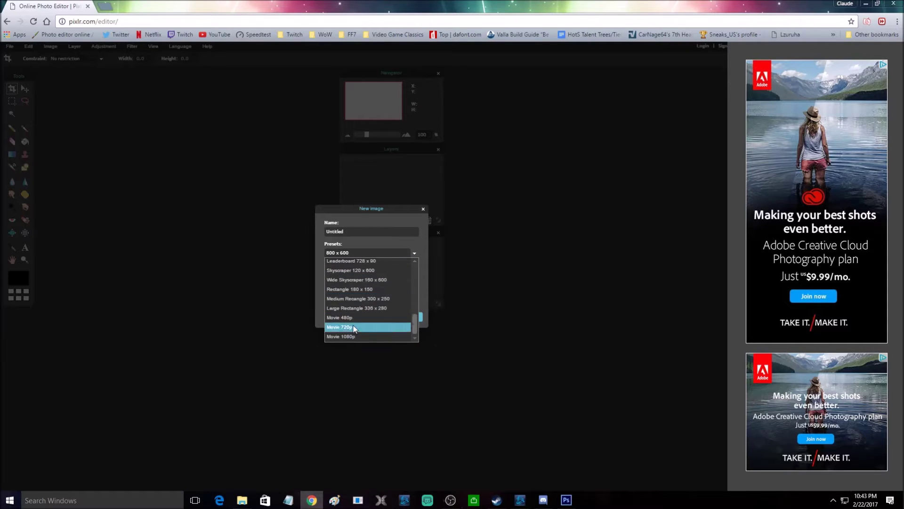
left_click(356, 327)
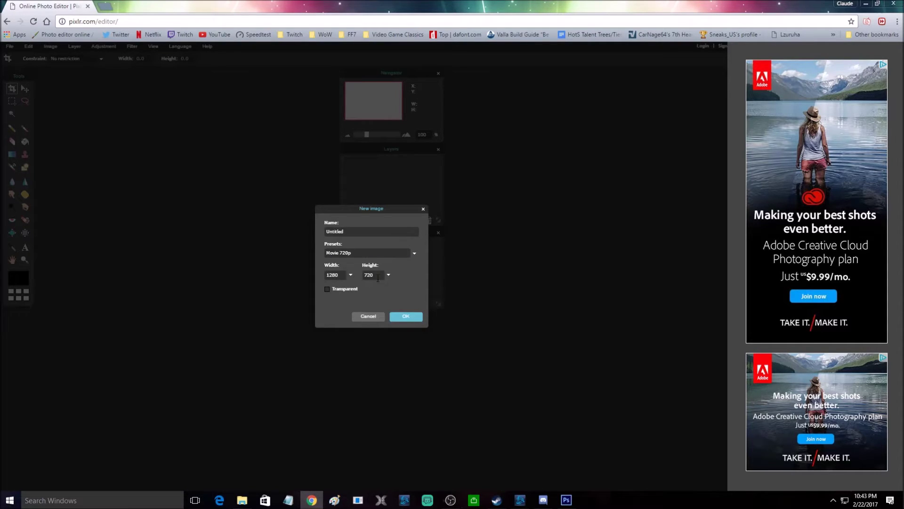
left_click(405, 317)
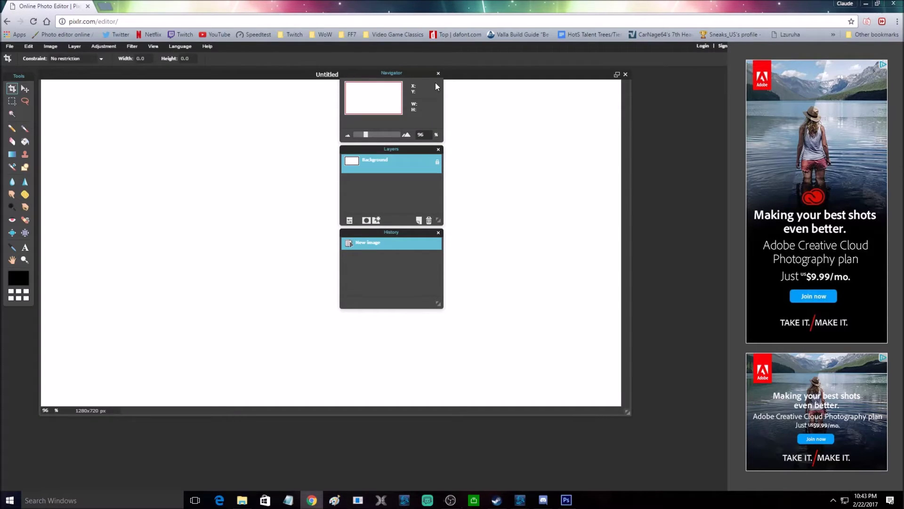
Move the History and Layers panels away from the middle of the Pixlr canvas, and close the browser.
left_click_drag(362, 233, 667, 247)
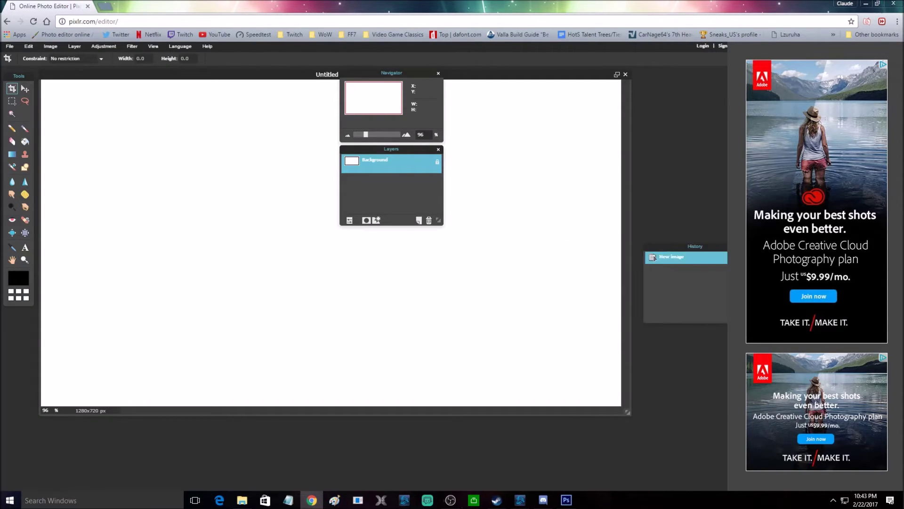
left_click_drag(369, 148, 534, 171)
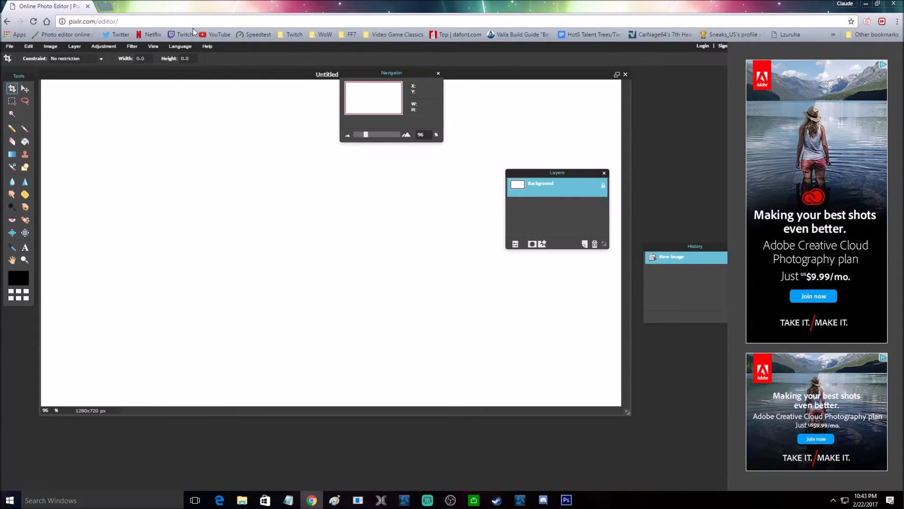
left_click(892, 8)
left_click(503, 78)
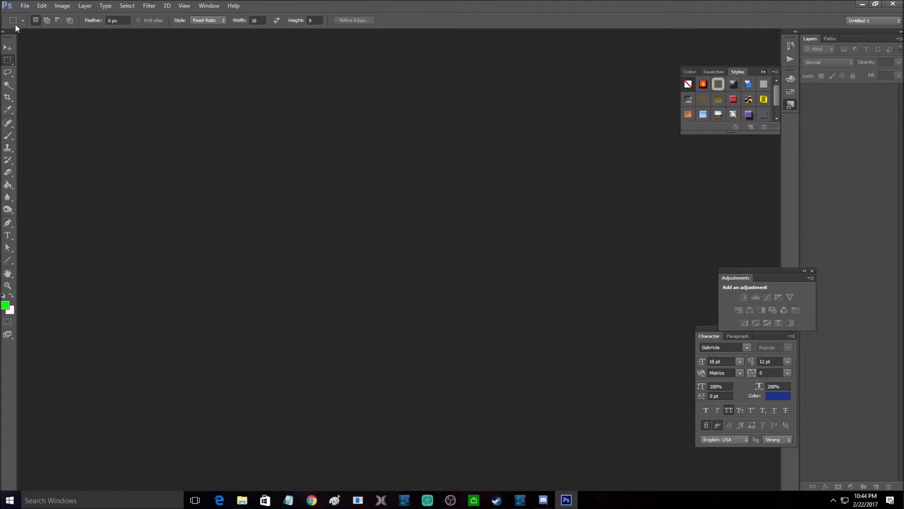
Create a new 1280 × 720 pixel Photoshop document at 200 pixels/inch in RGB Color with white background contents.
left_click(24, 5)
left_click(29, 16)
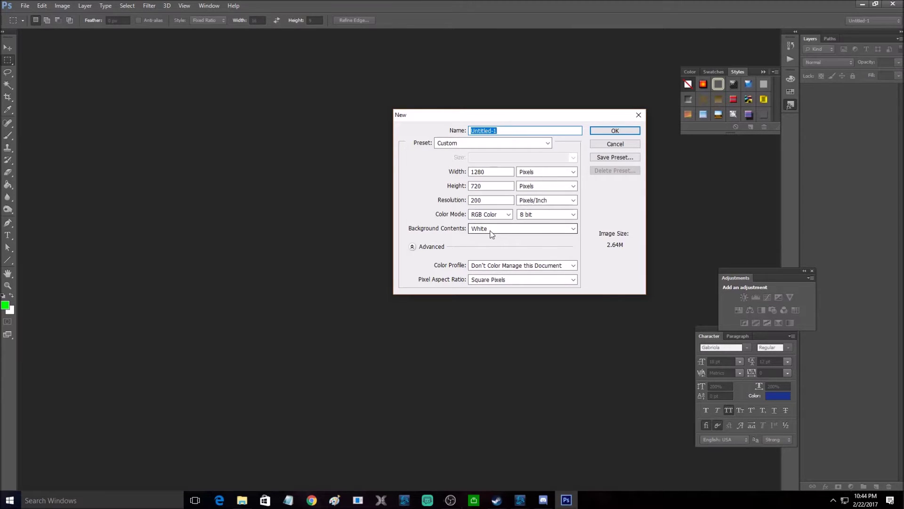
left_click(569, 232)
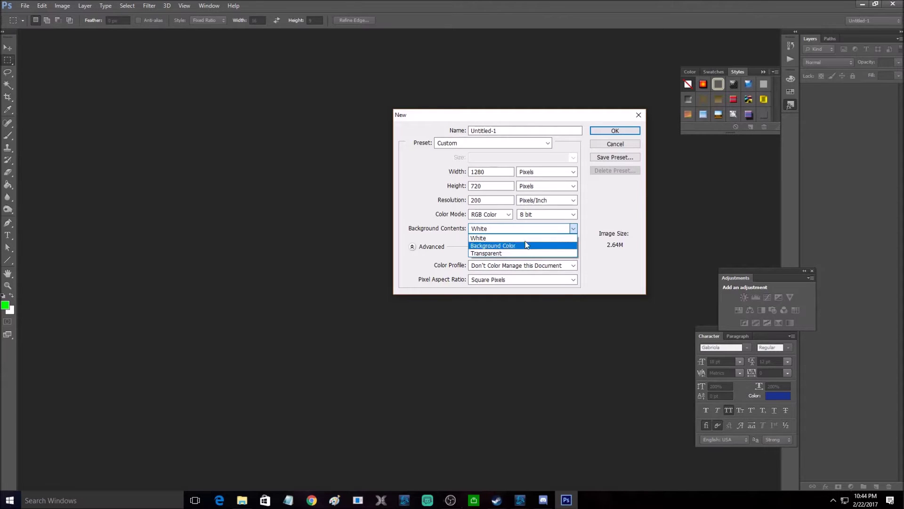
left_click(486, 239)
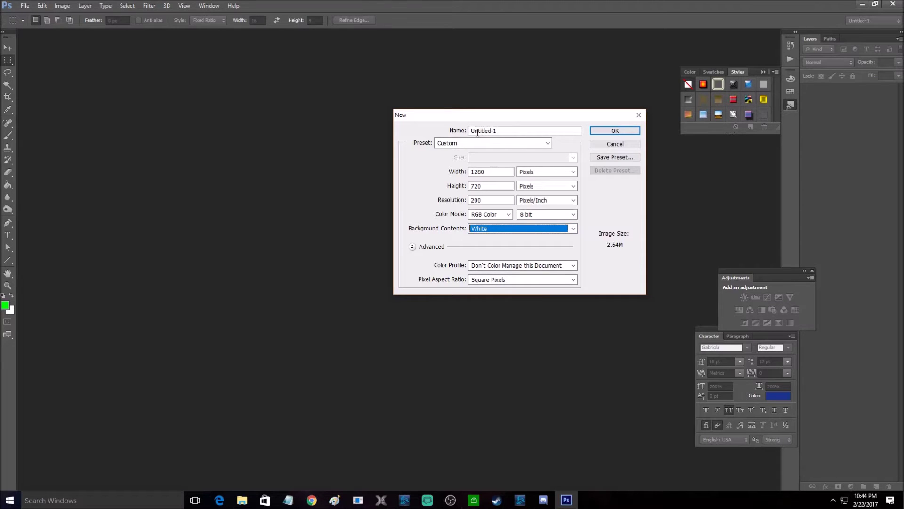
left_click(619, 131)
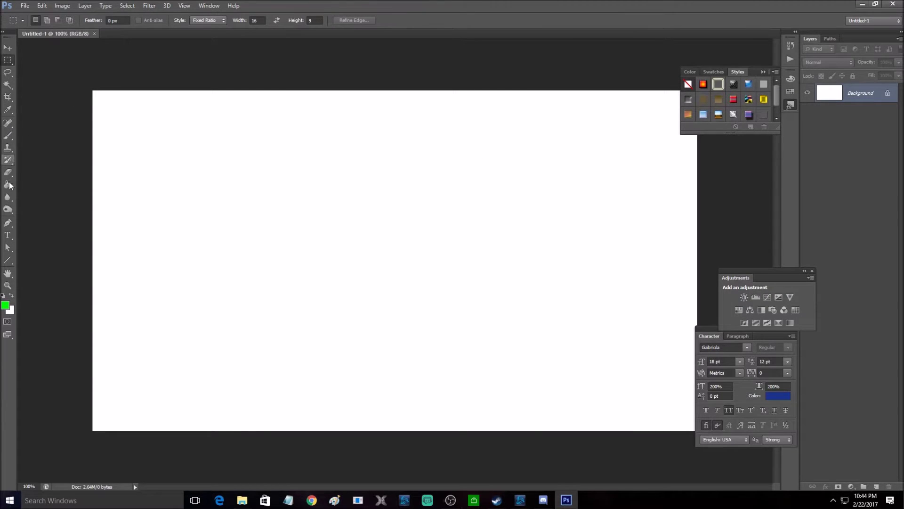
Add the text USERNAME near the top of the canvas and move it toward the horizontal centre.
left_click(7, 235)
left_click_drag(253, 128, 601, 188)
type("USERNAME")
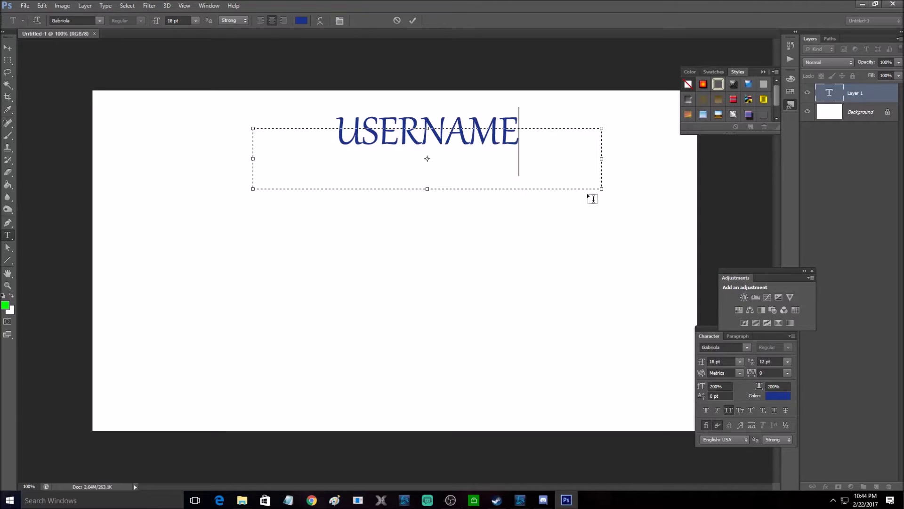
right_click(589, 196)
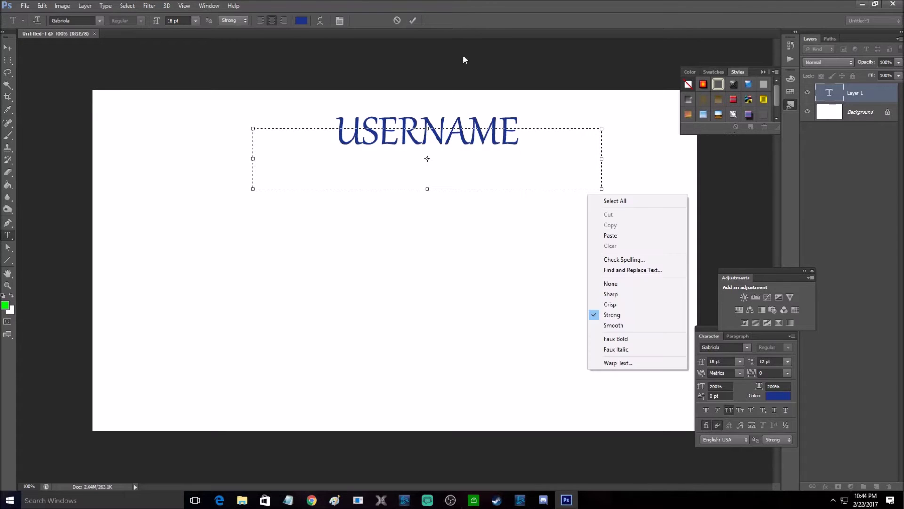
left_click(413, 19)
left_click(413, 20)
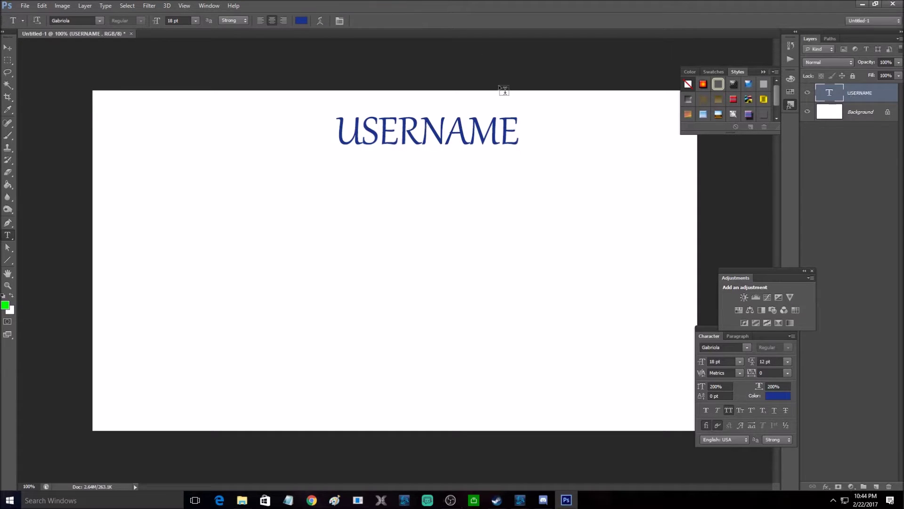
left_click(8, 47)
left_click_drag(434, 134, 401, 135)
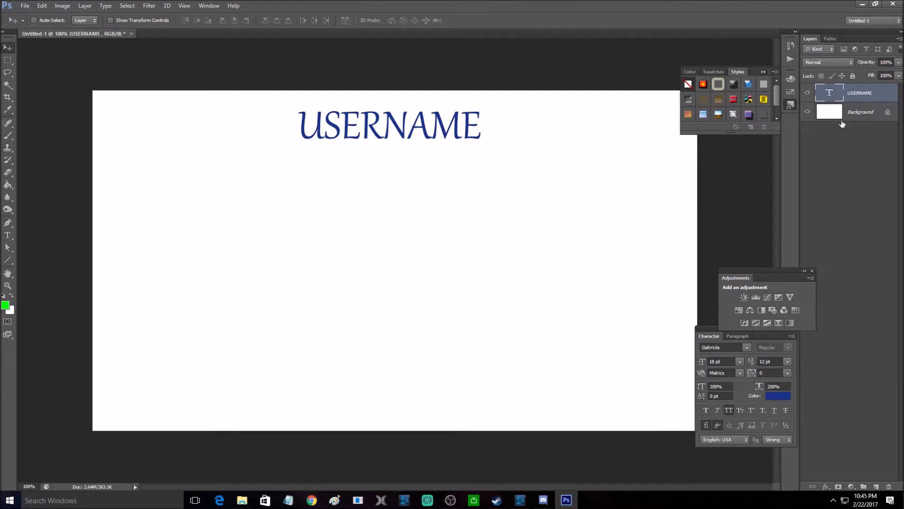
right_click(857, 94)
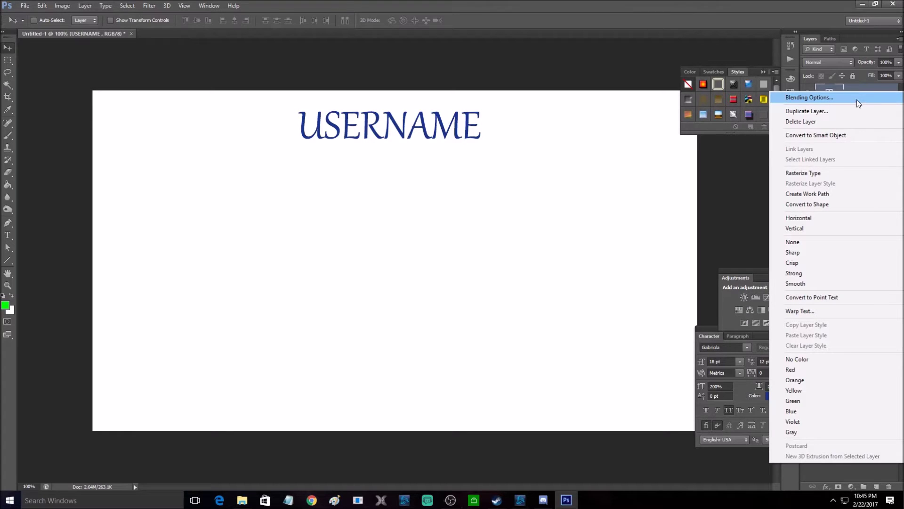
left_click(769, 149)
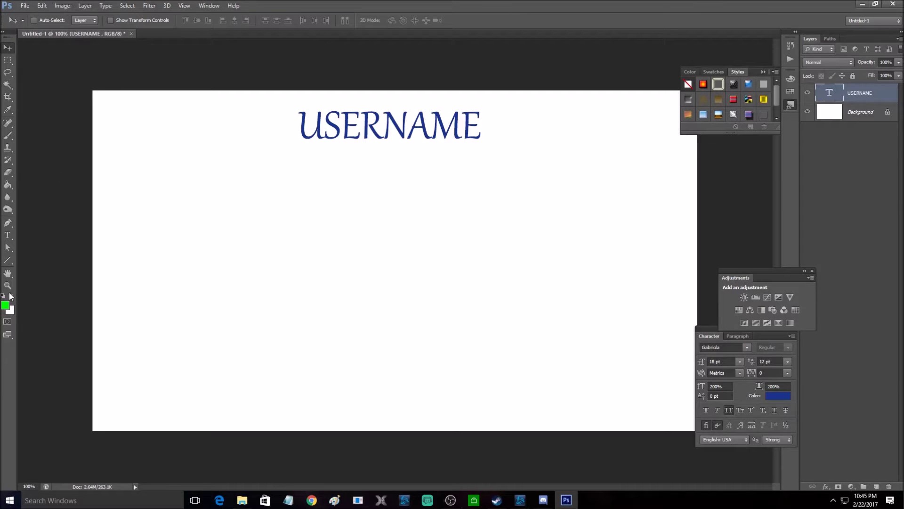
Make a 16:9 rectangular selection in the lower-right part of the canvas and use 00ff00 as the foreground fill color.
left_click(10, 63)
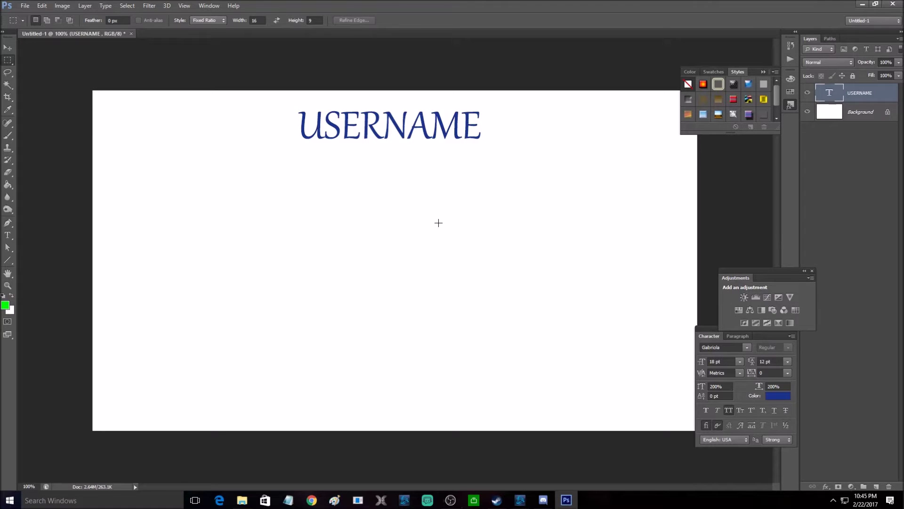
left_click_drag(466, 228, 683, 346)
left_click(7, 187)
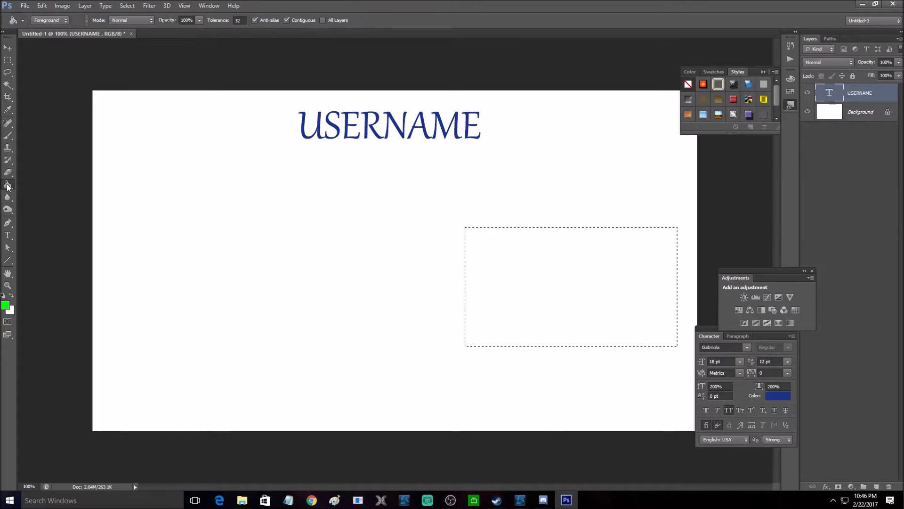
left_click(6, 304)
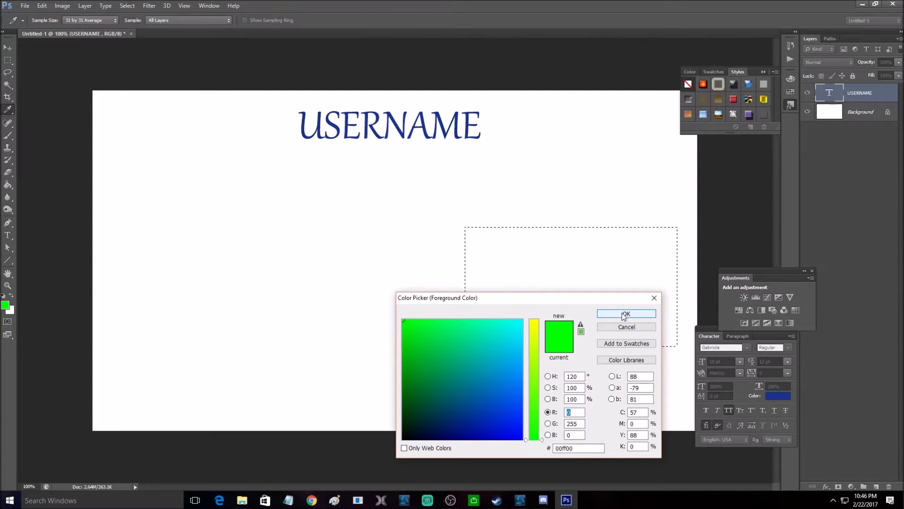
left_click(625, 315)
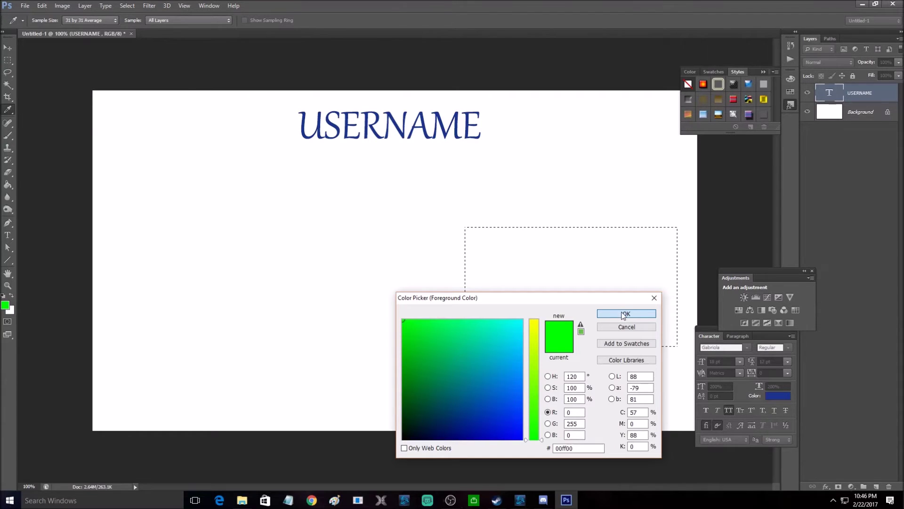
left_click(625, 315)
key("g")
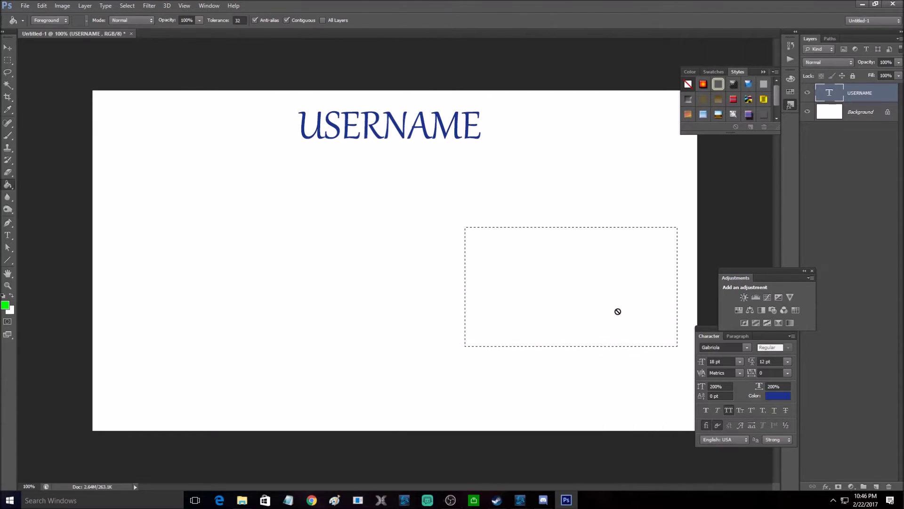
Rasterize the USERNAME text layer and fill the rectangular selection with the green foreground color, clearing the selection when done.
left_click(503, 260)
left_click(460, 192)
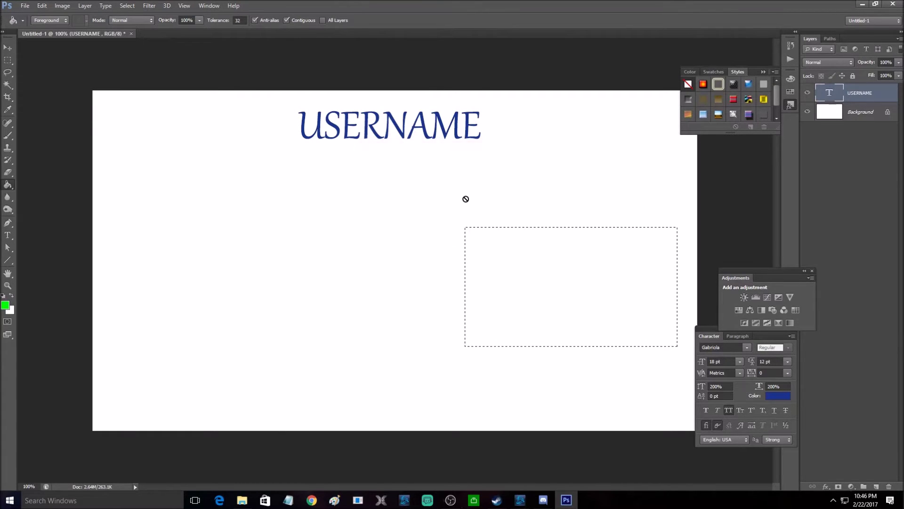
left_click(503, 256)
left_click(427, 191)
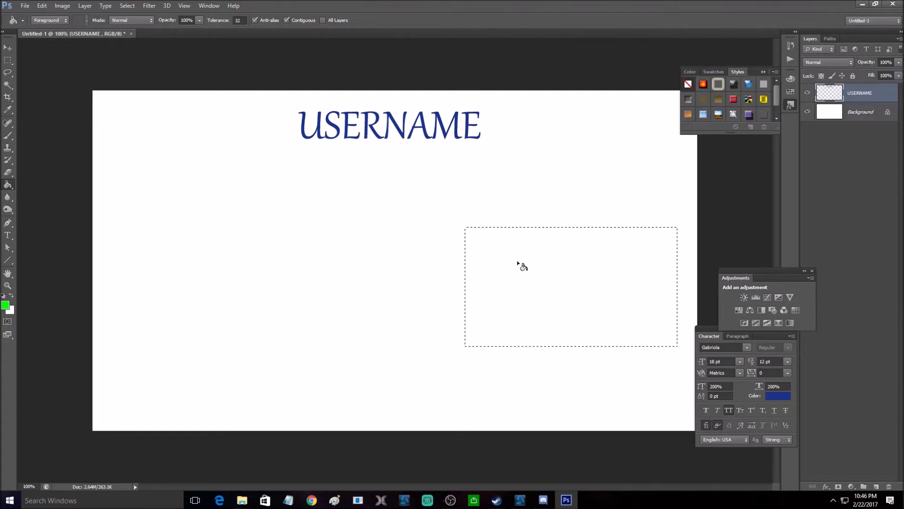
left_click(529, 274)
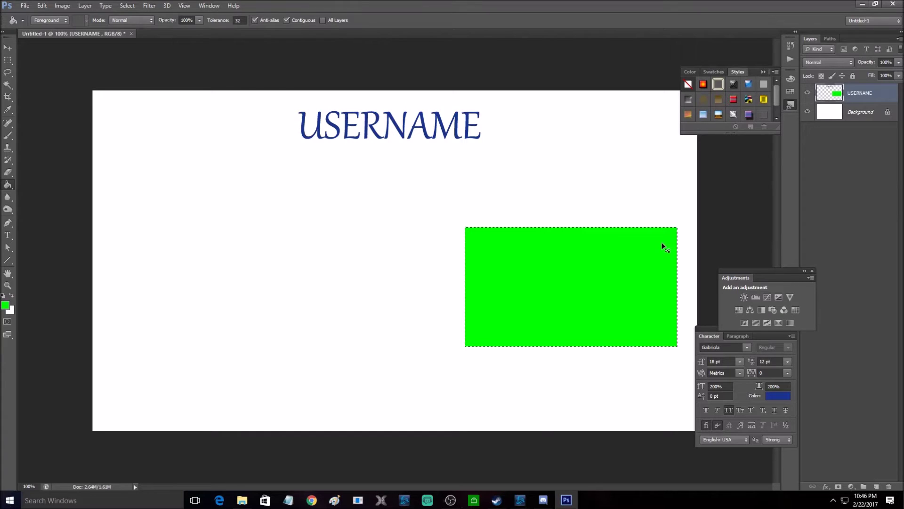
key("ctrl+d")
Add a black 2 px outside stroke to the USERNAME layer through its blending options.
right_click(850, 95)
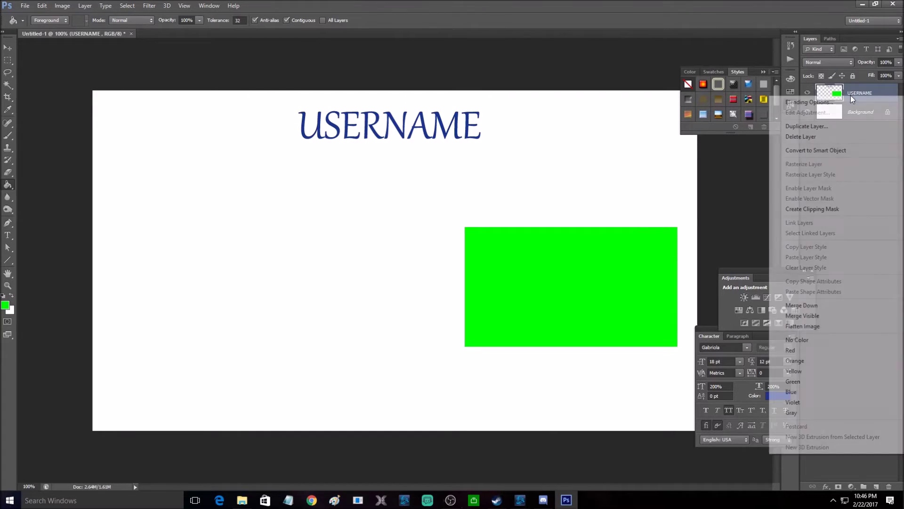
left_click(812, 99)
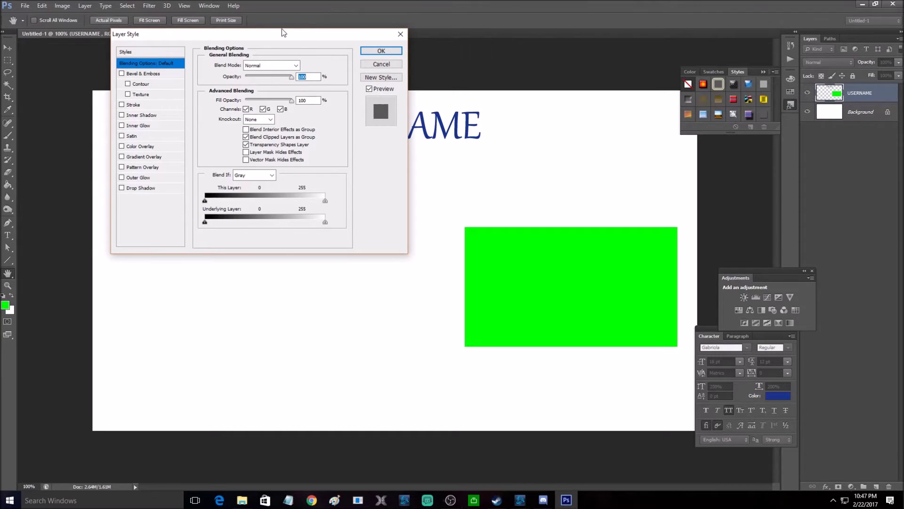
left_click_drag(289, 33, 323, 51)
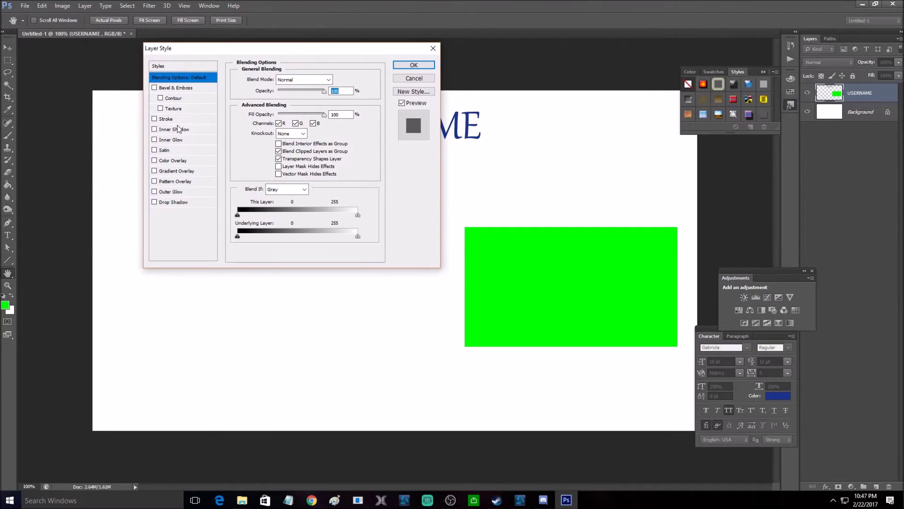
left_click(154, 119)
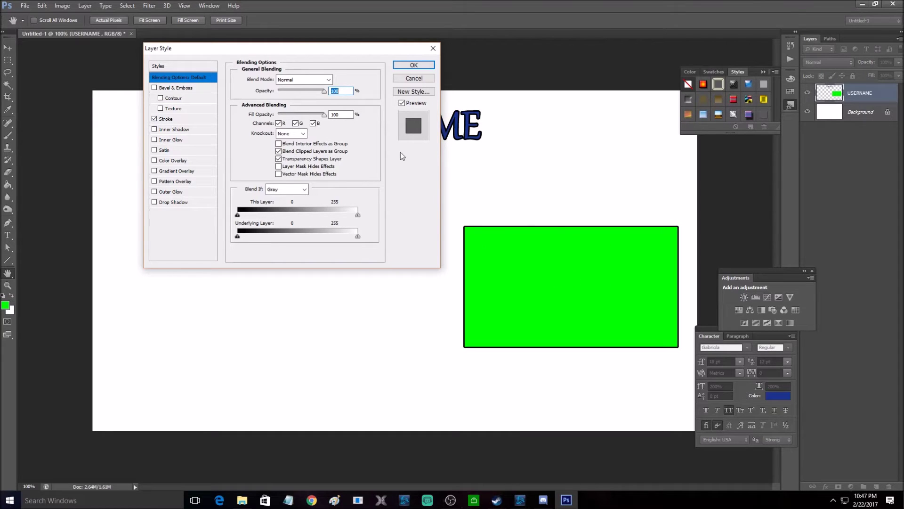
left_click(170, 122)
type("2")
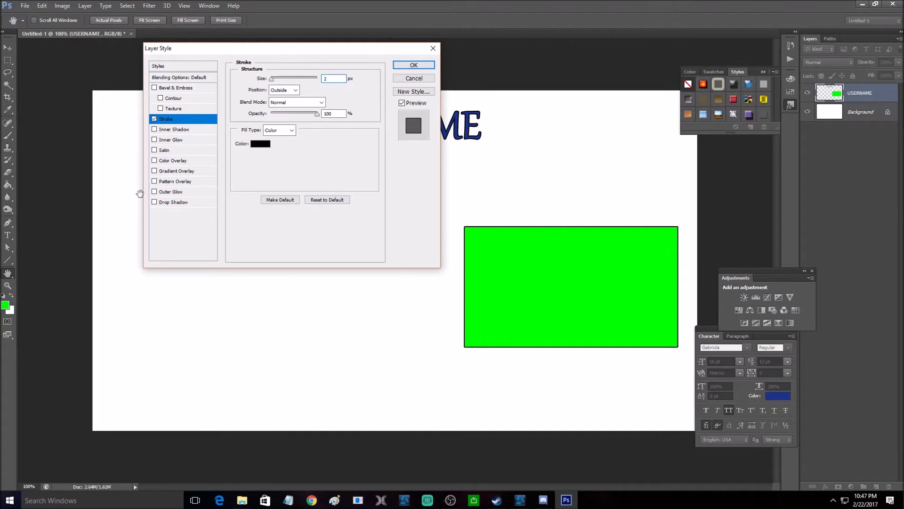
Add a drop shadow with 65% spread to the USERNAME layer and apply the layer style.
left_click(162, 203)
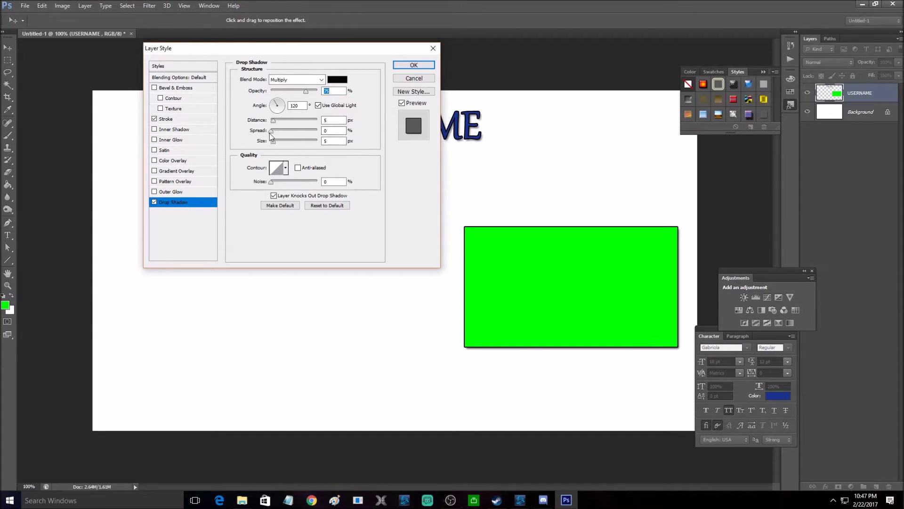
left_click_drag(272, 132, 302, 132)
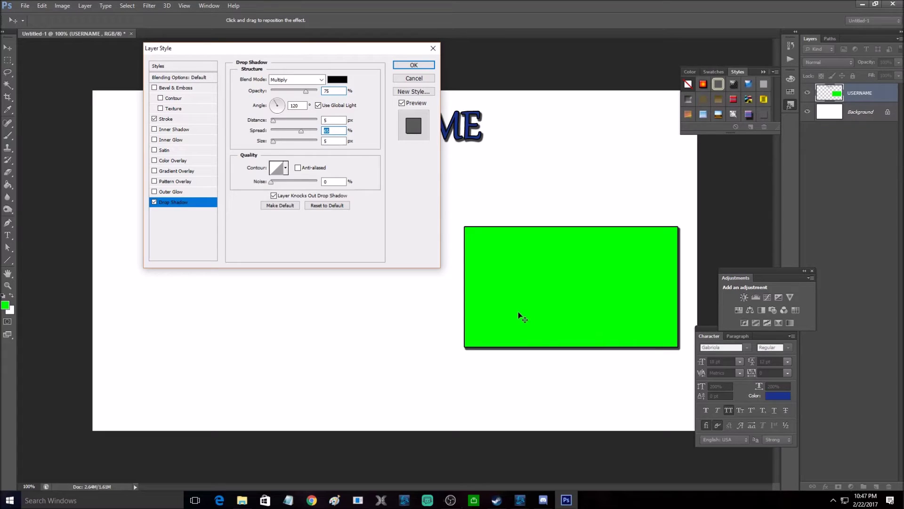
left_click(425, 64)
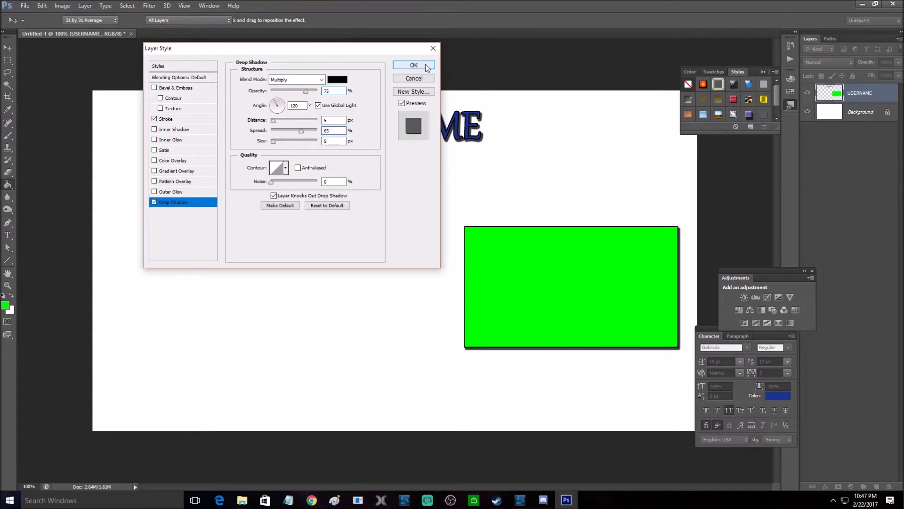
Duplicate the USERNAME layer and move the copy left so its green rectangle sits level beside the original.
left_click(8, 48)
right_click(854, 97)
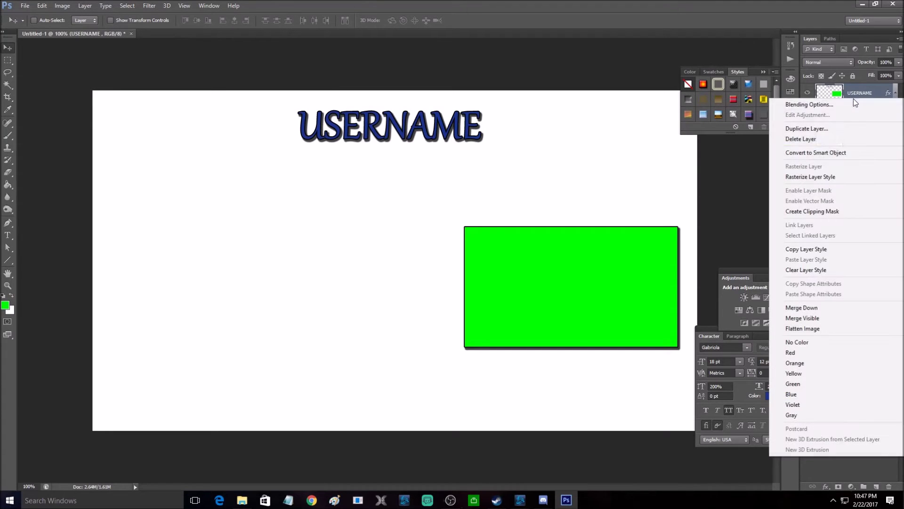
left_click(806, 129)
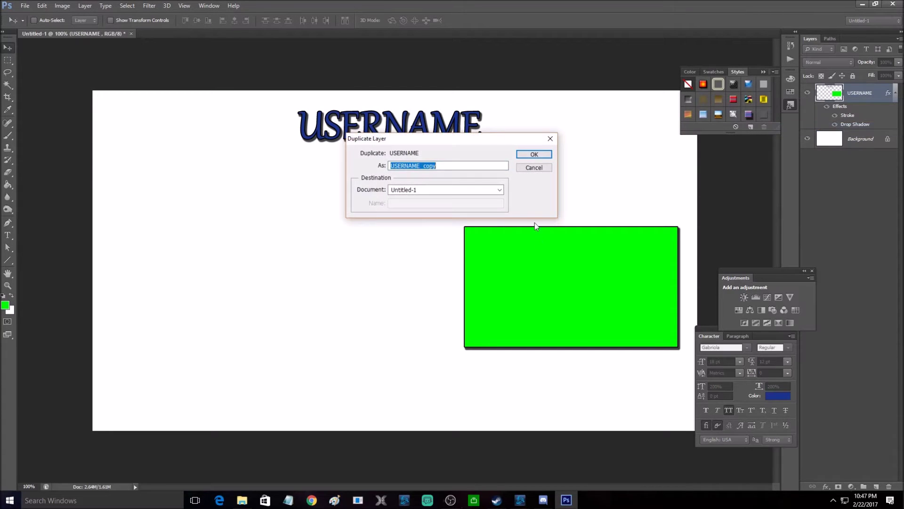
left_click(541, 155)
left_click_drag(612, 287, 326, 290)
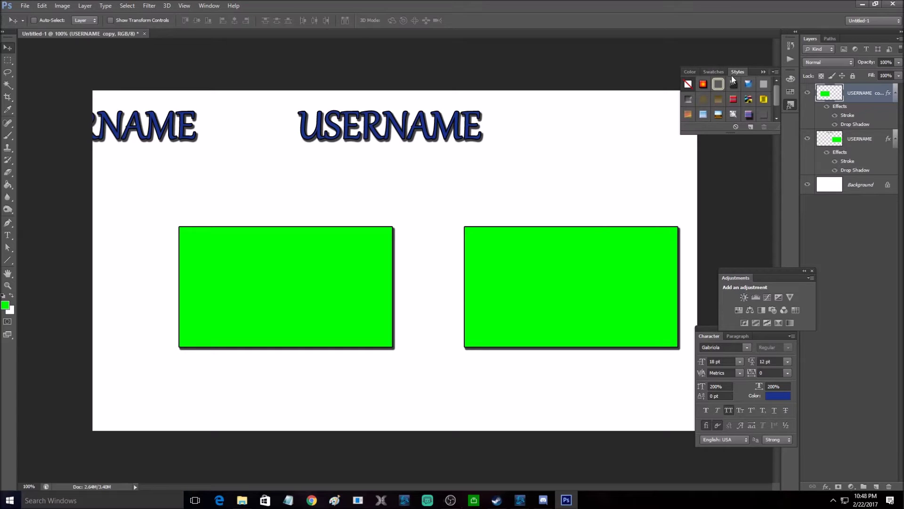
Close Photoshop and bring up the OBS window on the desktop.
left_click(893, 4)
left_click(458, 186)
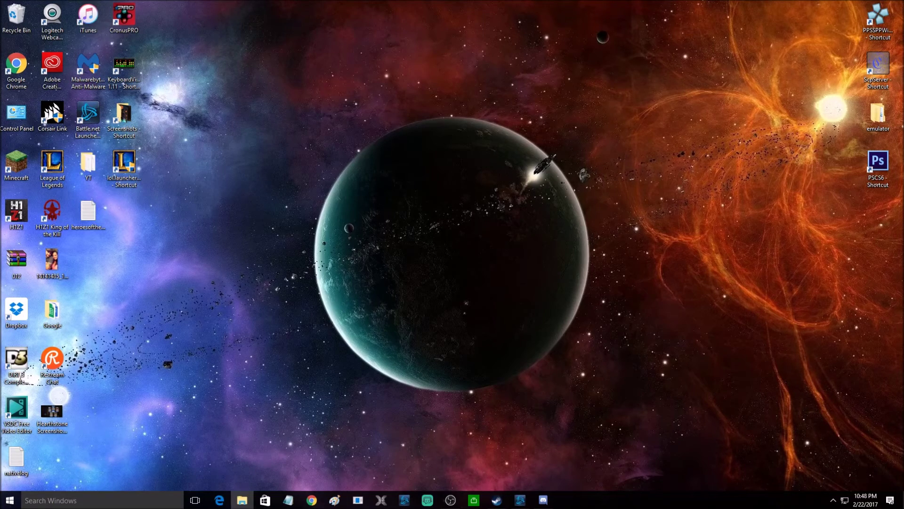
left_click(451, 500)
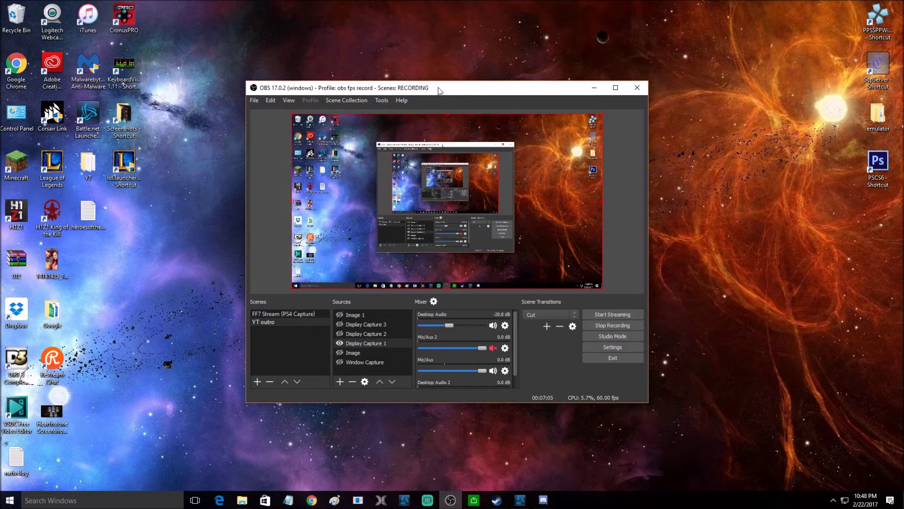
left_click_drag(439, 87, 434, 69)
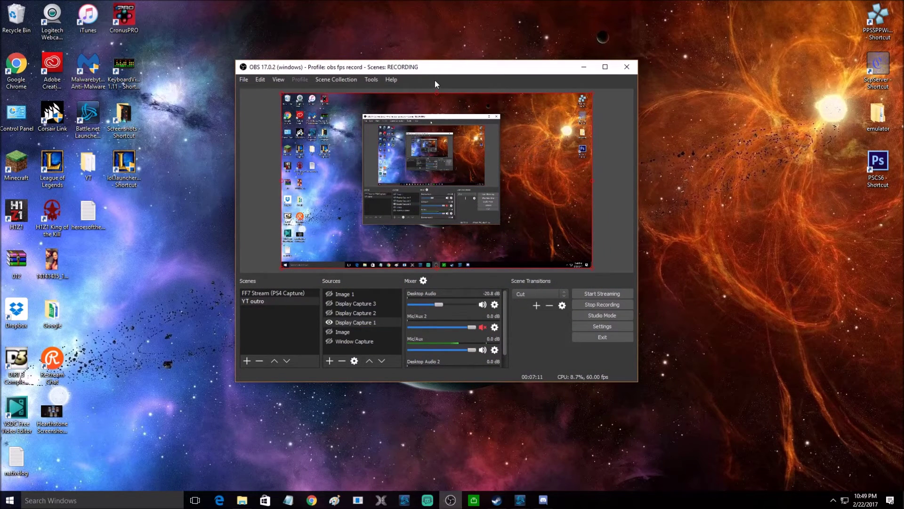
left_click_drag(430, 73, 463, 69)
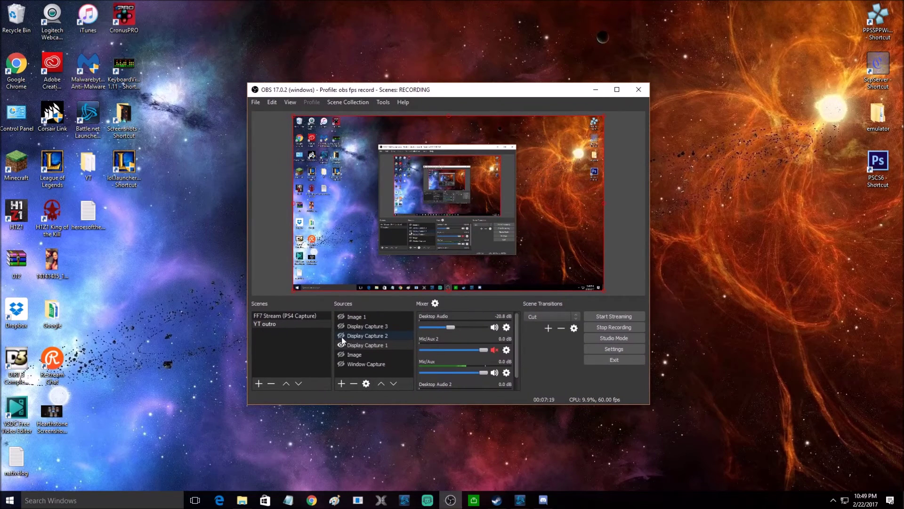
left_click(342, 336)
right_click(355, 373)
mouse_move(388, 381)
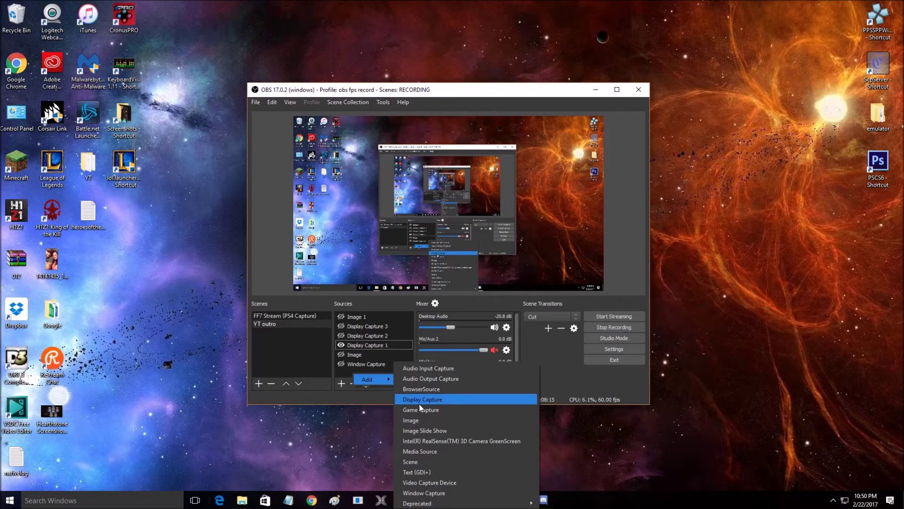
left_click(349, 424)
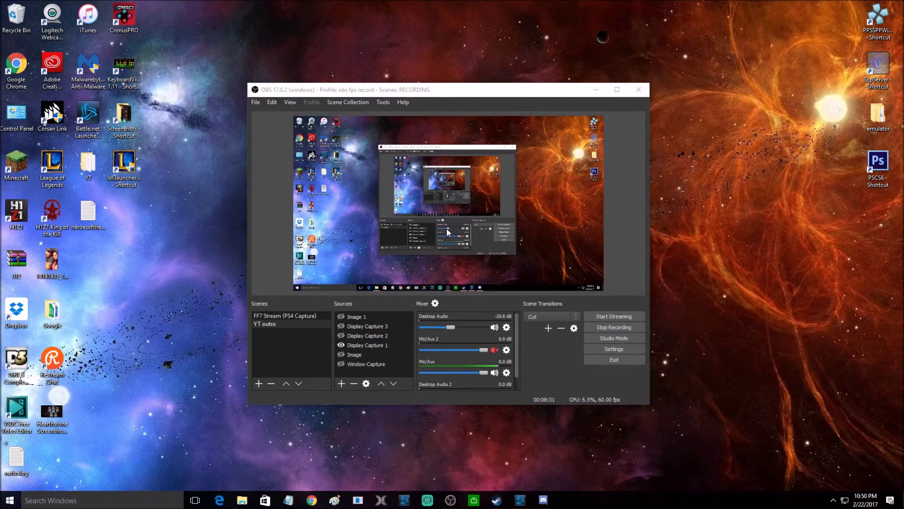
Add a new Image source to the YT outro scene and leave its properties without choosing an image file.
mouse_move(479, 89)
left_mouse_down()
mouse_move(468, 48)
mouse_move(448, 83)
mouse_move(474, 75)
mouse_move(465, 79)
left_mouse_up()
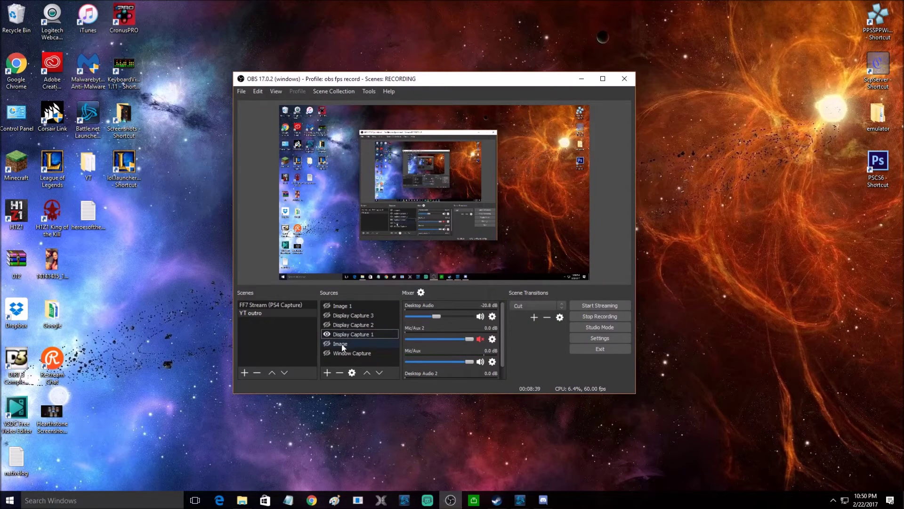
right_click(342, 361)
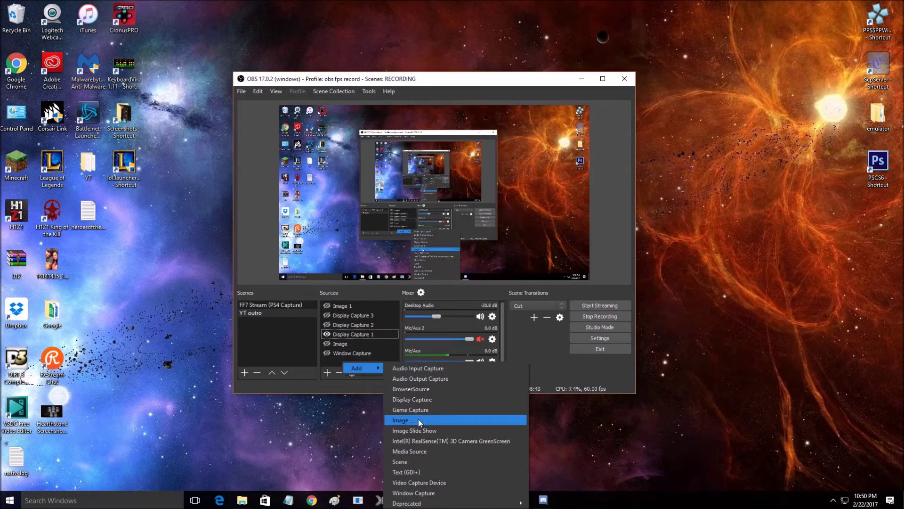
left_click(419, 419)
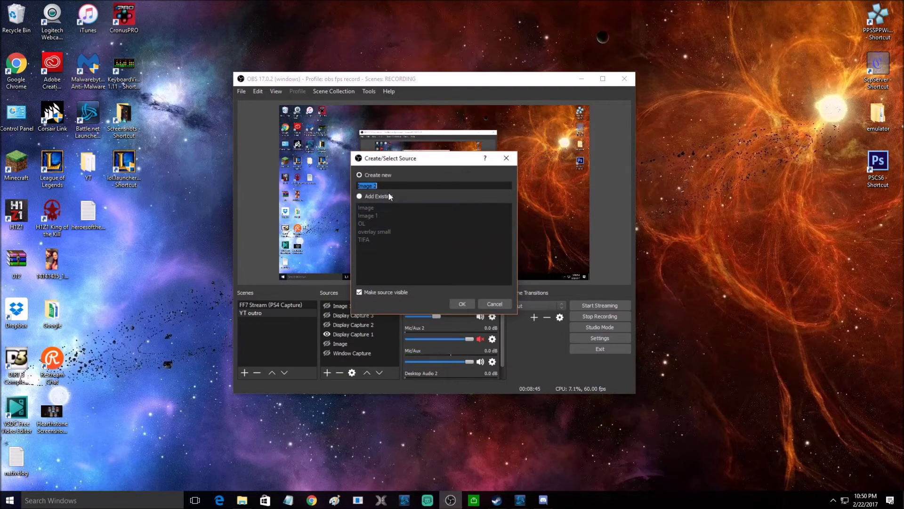
left_click(461, 304)
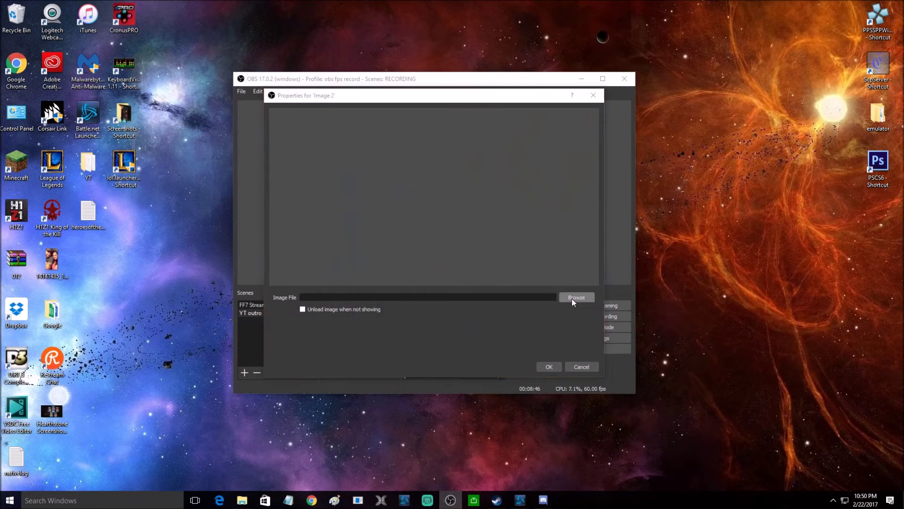
left_click(573, 298)
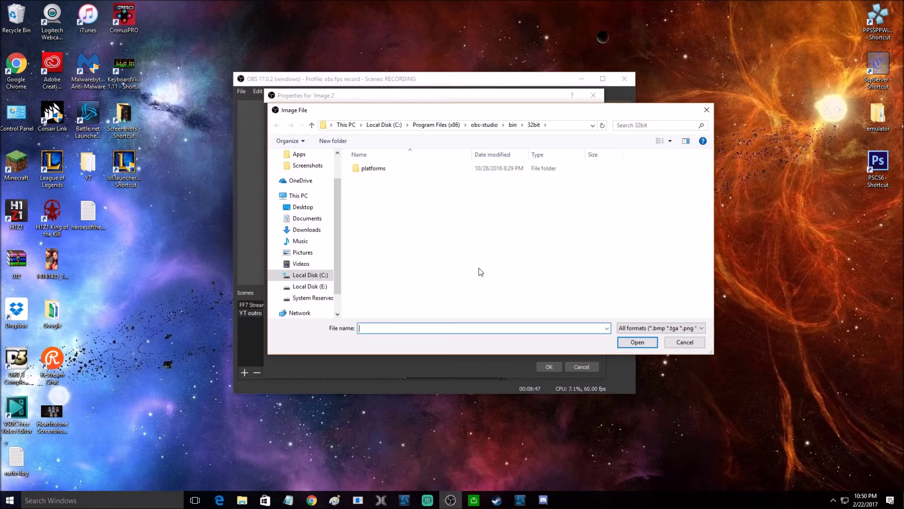
left_click(707, 110)
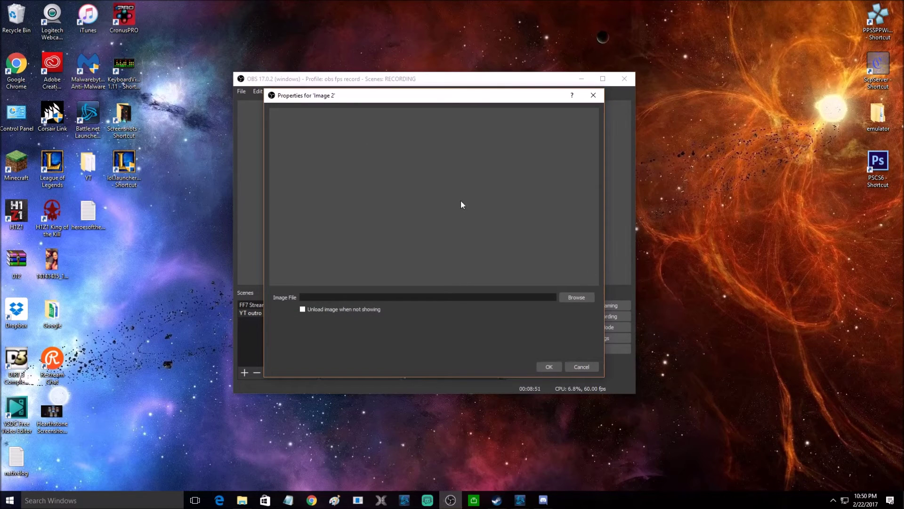
left_click(589, 366)
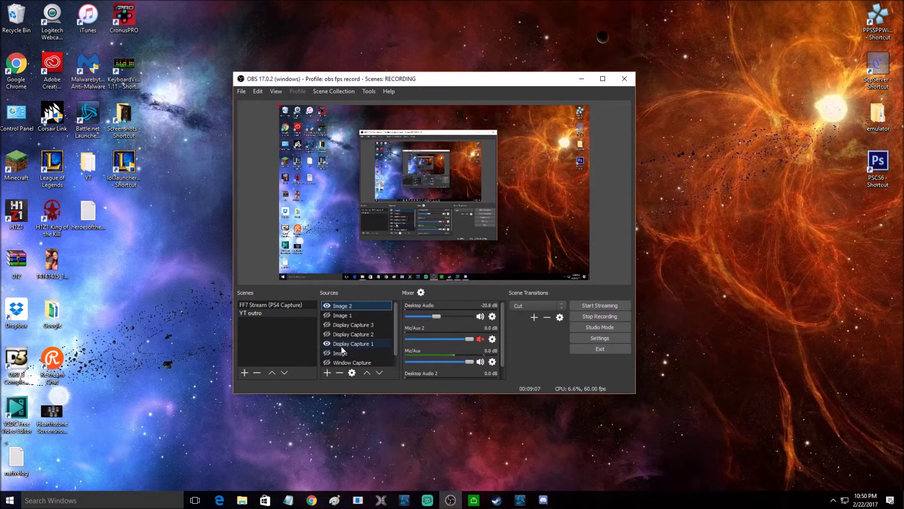
Make the Image source visible, and toggle the visibility of Display Capture 1 off and back on.
left_click(329, 351)
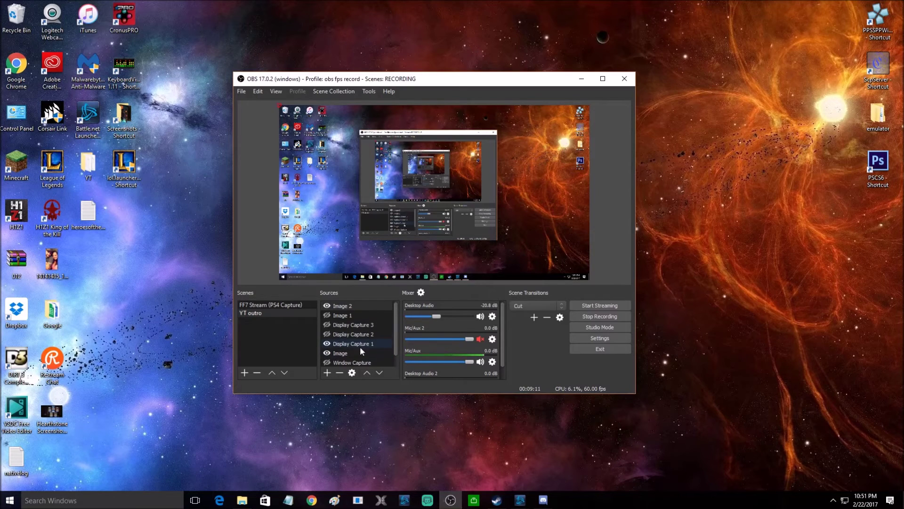
left_click(346, 343)
left_click(327, 343)
left_click(327, 343)
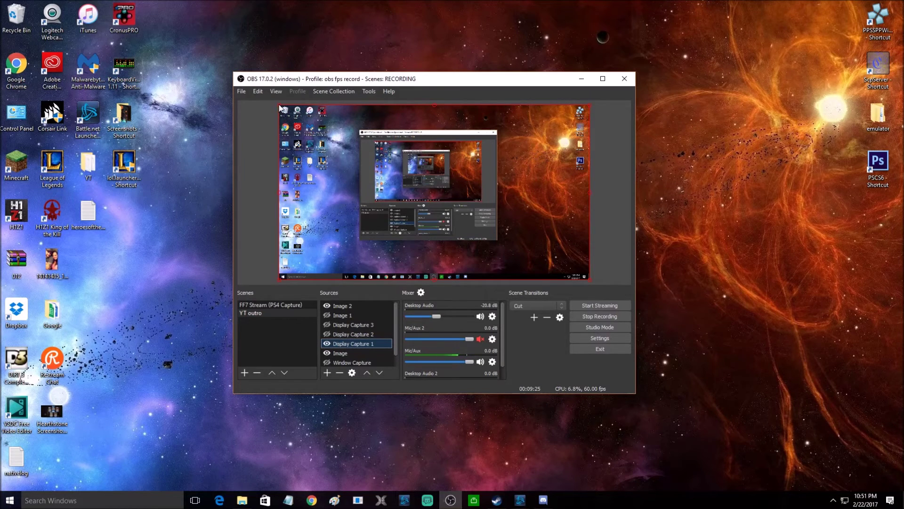
left_click(326, 344)
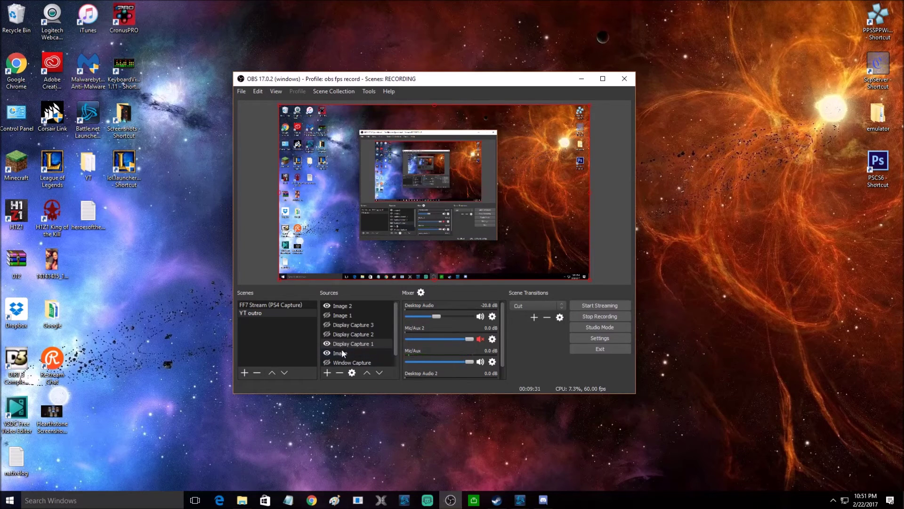
Enlarge the OBS window and move it toward the upper part of the desktop.
left_click_drag(635, 394, 784, 431)
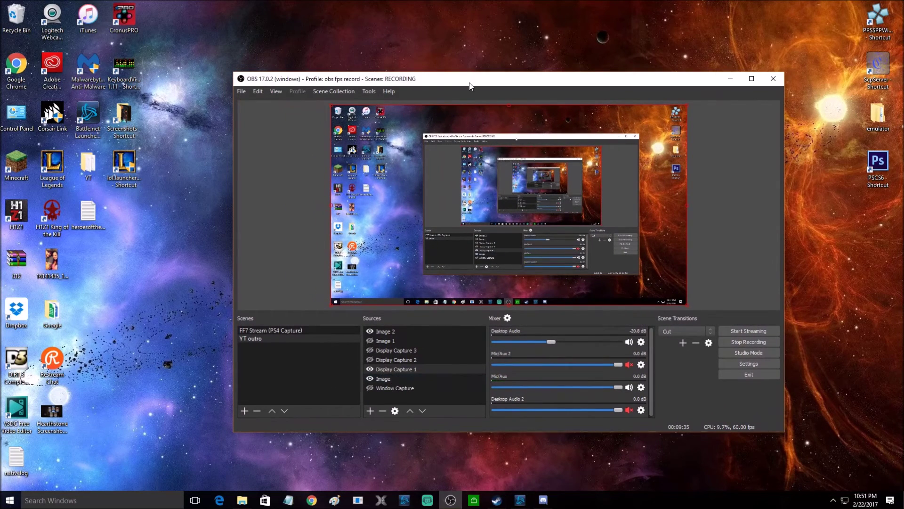
left_click_drag(470, 83, 428, 30)
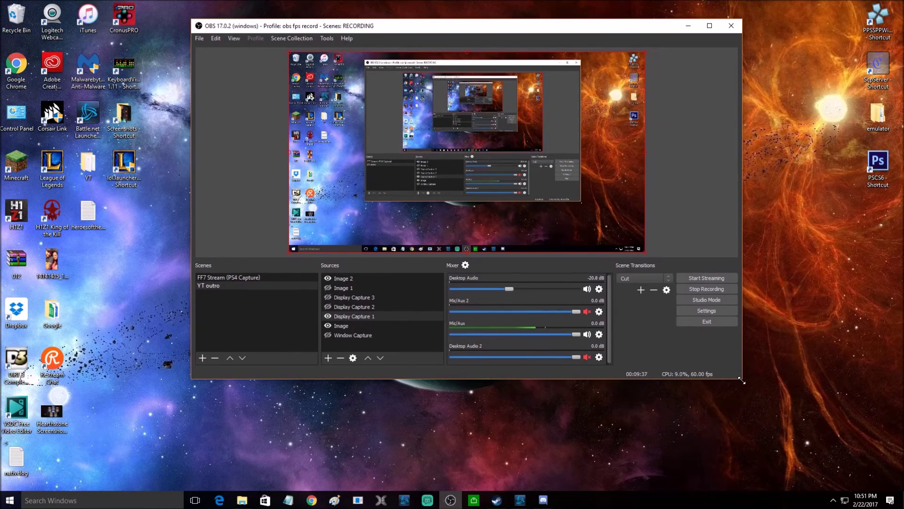
left_click_drag(743, 375, 804, 467)
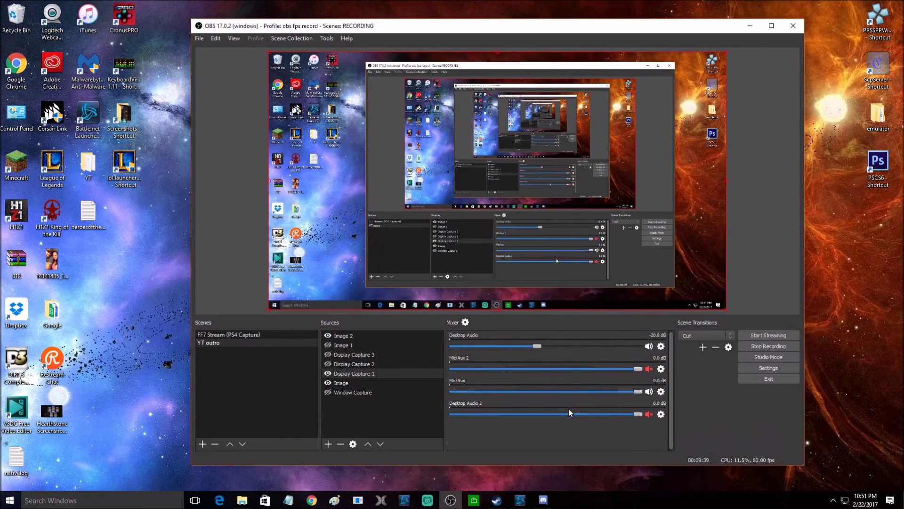
Scale down Display Capture 1 in the preview and position it to cover the outro image's green video rectangle.
left_click(342, 374)
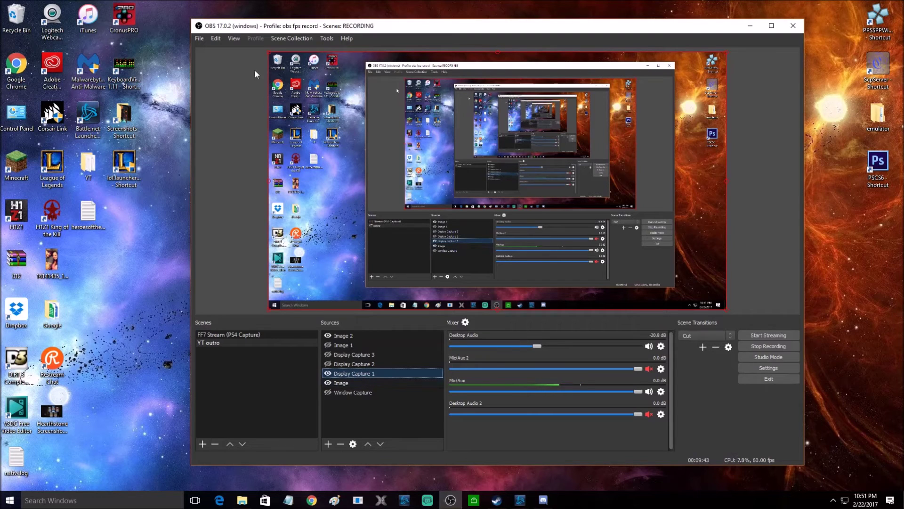
left_click(270, 57)
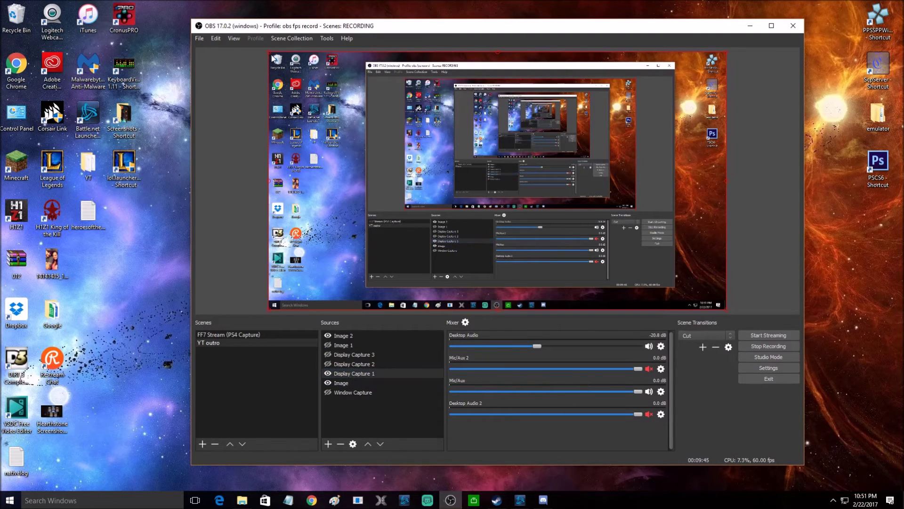
left_click_drag(277, 62, 362, 105)
mouse_move(473, 261)
left_mouse_down()
mouse_move(743, 391)
mouse_move(596, 342)
mouse_move(464, 250)
left_mouse_up()
left_click_drag(385, 213, 698, 249)
left_click_drag(752, 263, 757, 259)
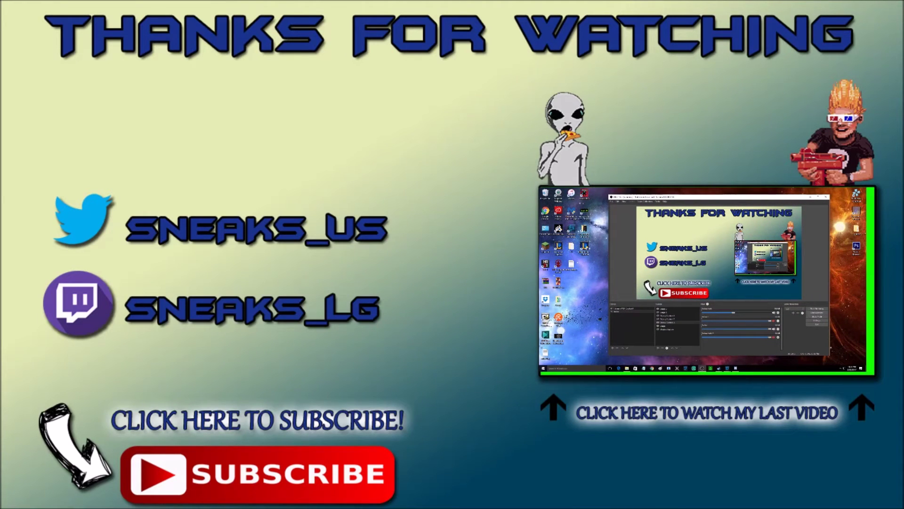
left_click_drag(795, 275, 804, 277)
key("super+Down")
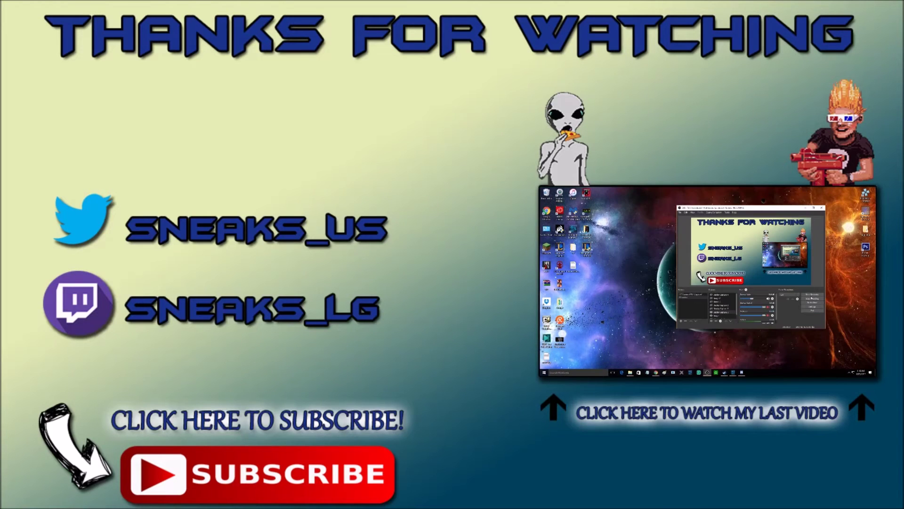